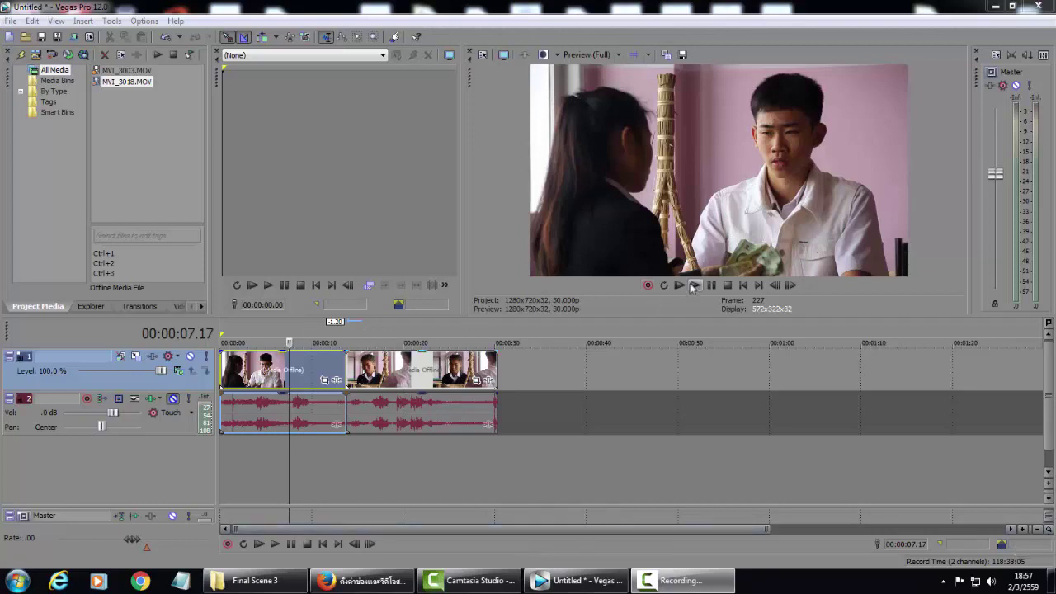
# Play back the original footage, select the time range spanning both clips, and stop playback
pyautogui.click(692, 283)
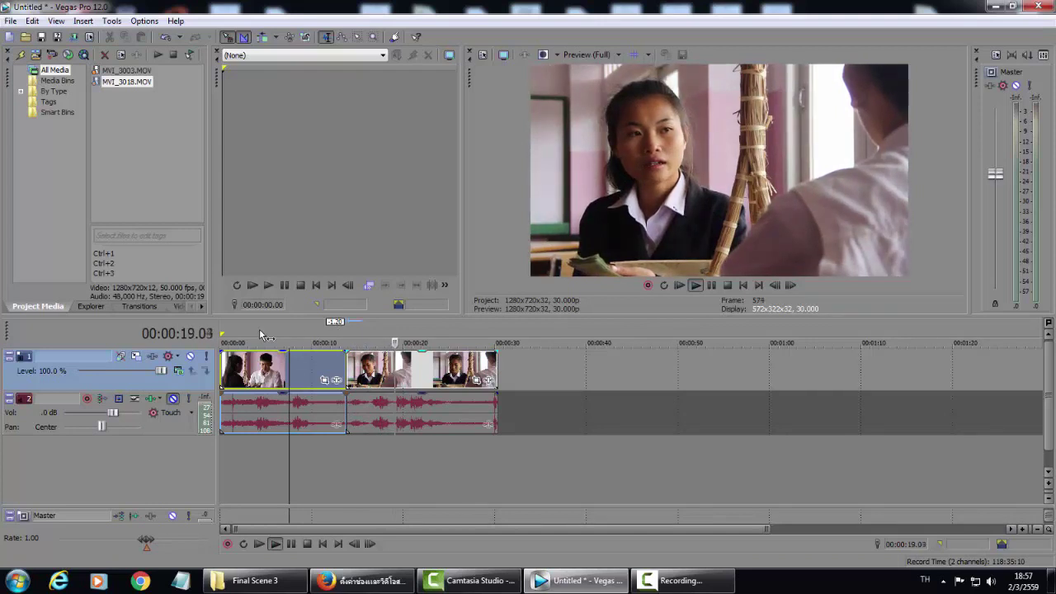
pyautogui.moveTo(498, 334); pyautogui.dragTo(221, 334)
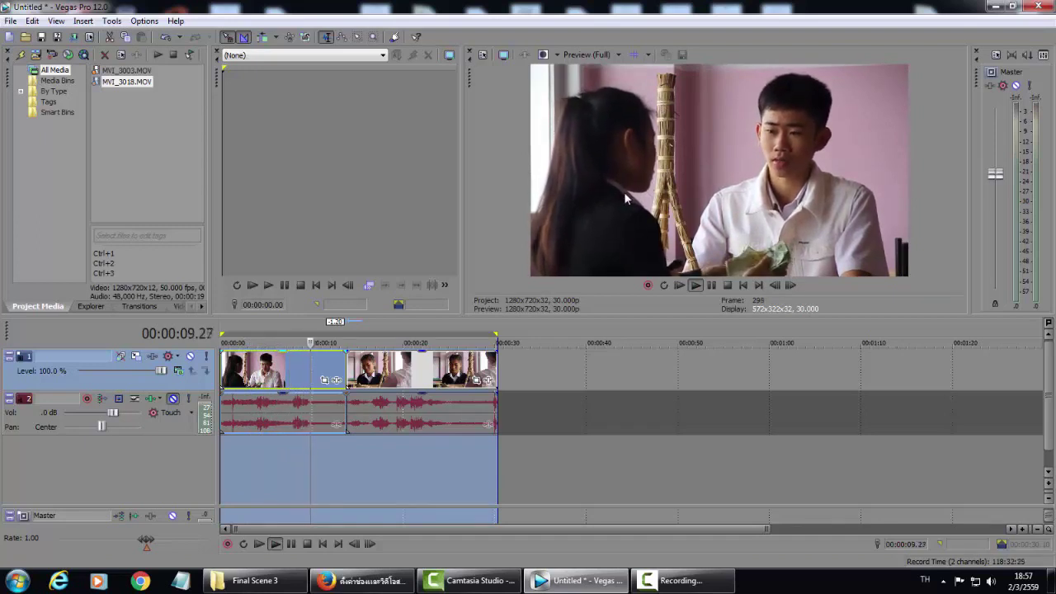
pyautogui.click(727, 285)
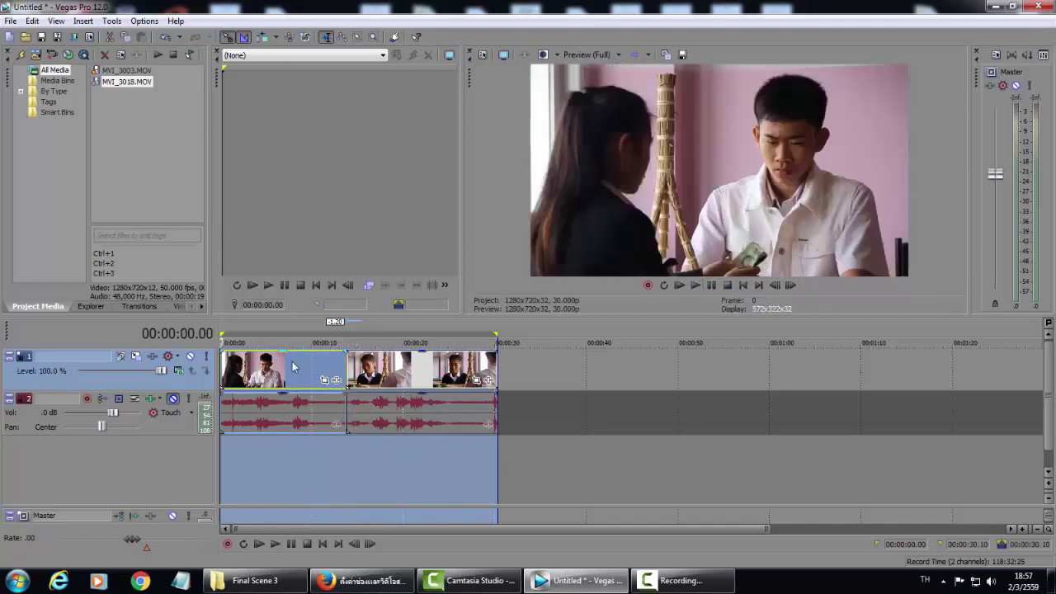
# Park the playhead at 00:00:07.26 and add the Sony Color Corrector (Secondary) effect to the first clip
pyautogui.click(293, 367)
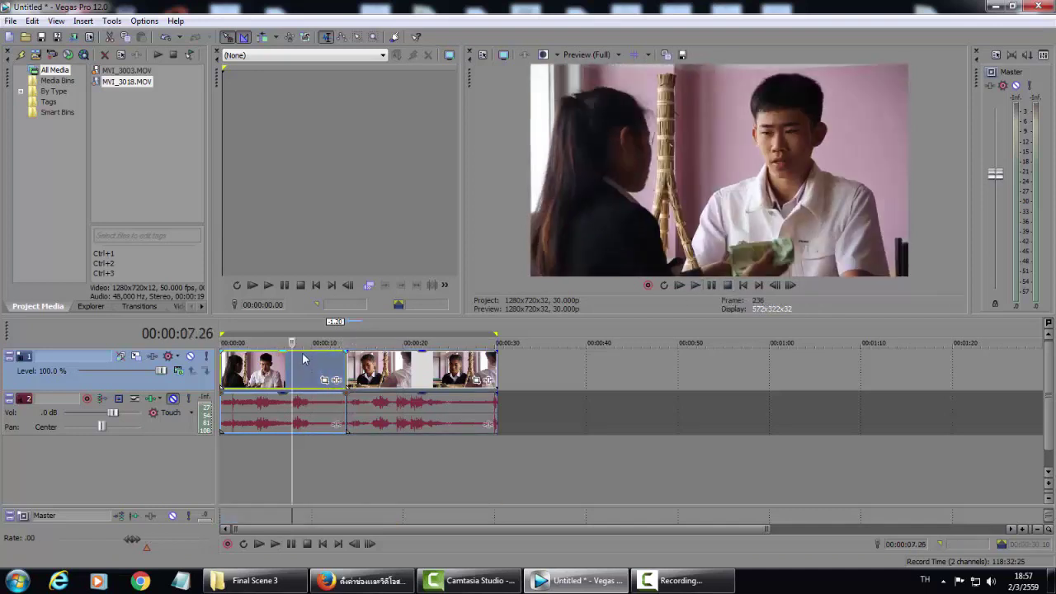
pyautogui.click(336, 380)
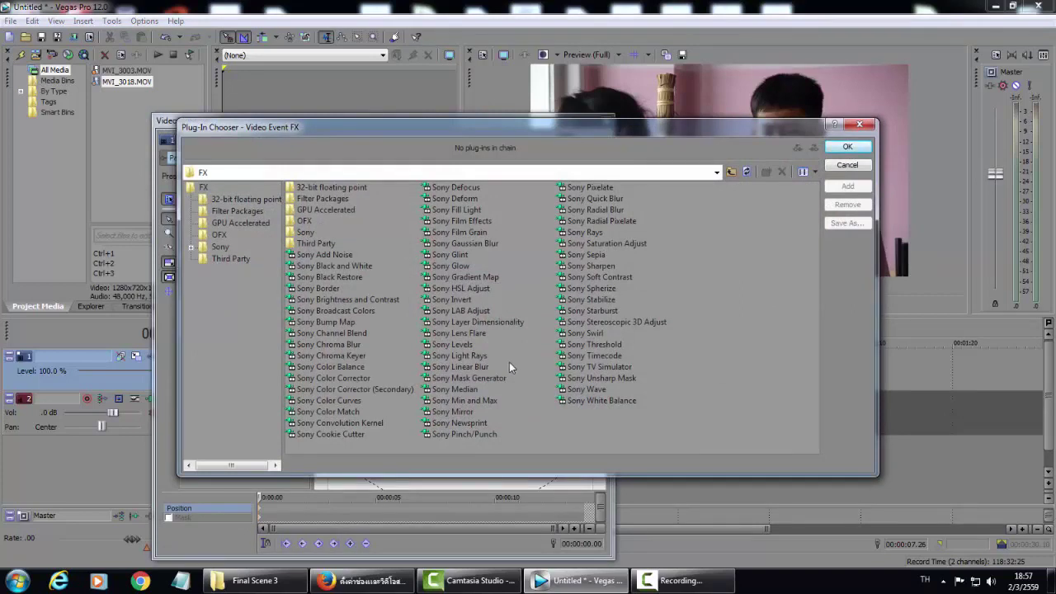
pyautogui.click(361, 389)
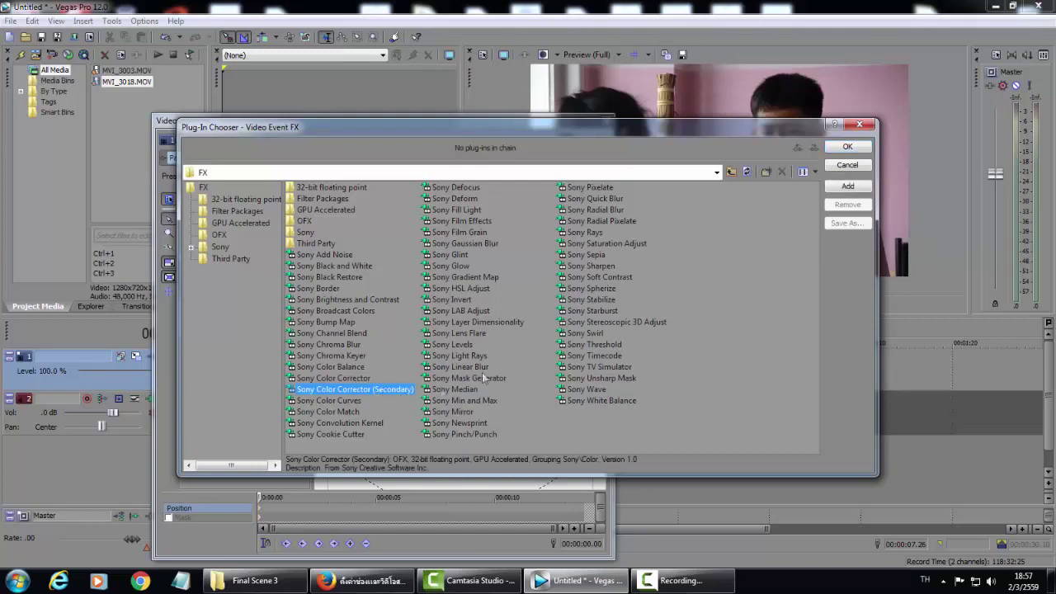
pyautogui.click(845, 147)
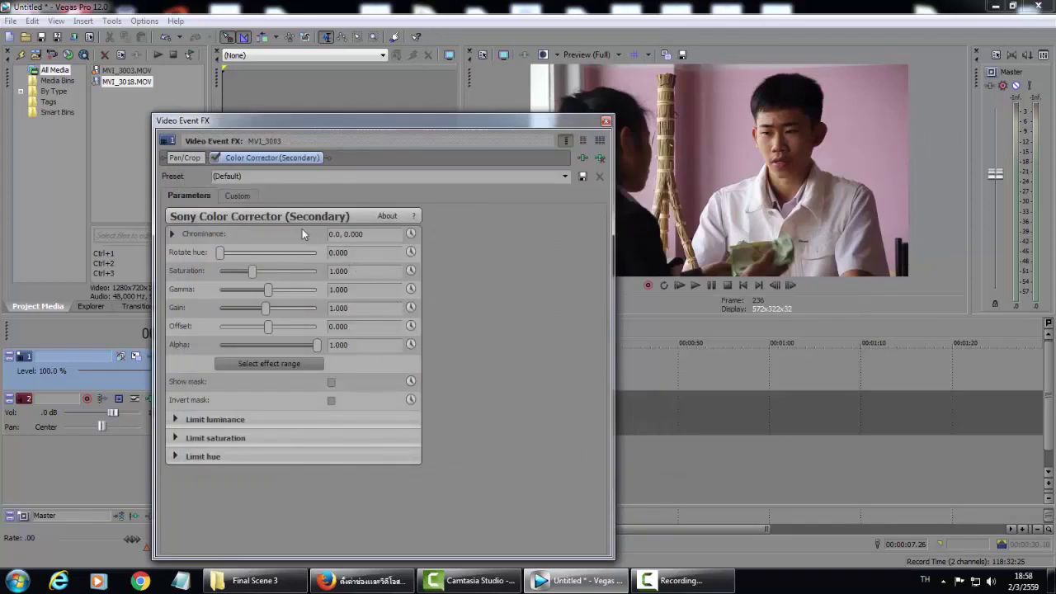
# Show the effect's custom controls and sample the pink wall beside the boy as the effect range
pyautogui.click(240, 197)
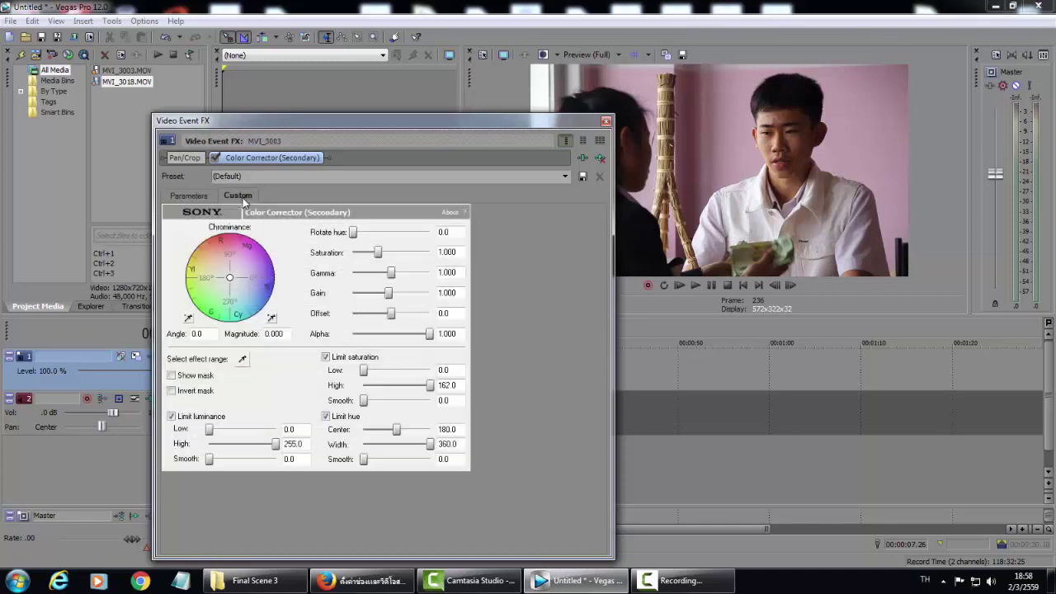
pyautogui.click(243, 359)
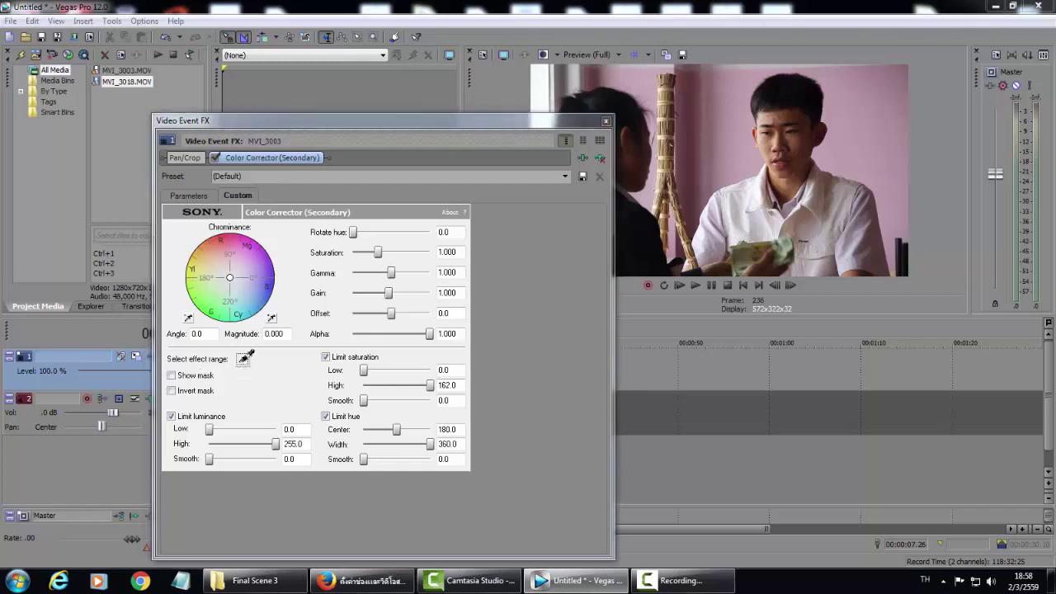
pyautogui.click(869, 128)
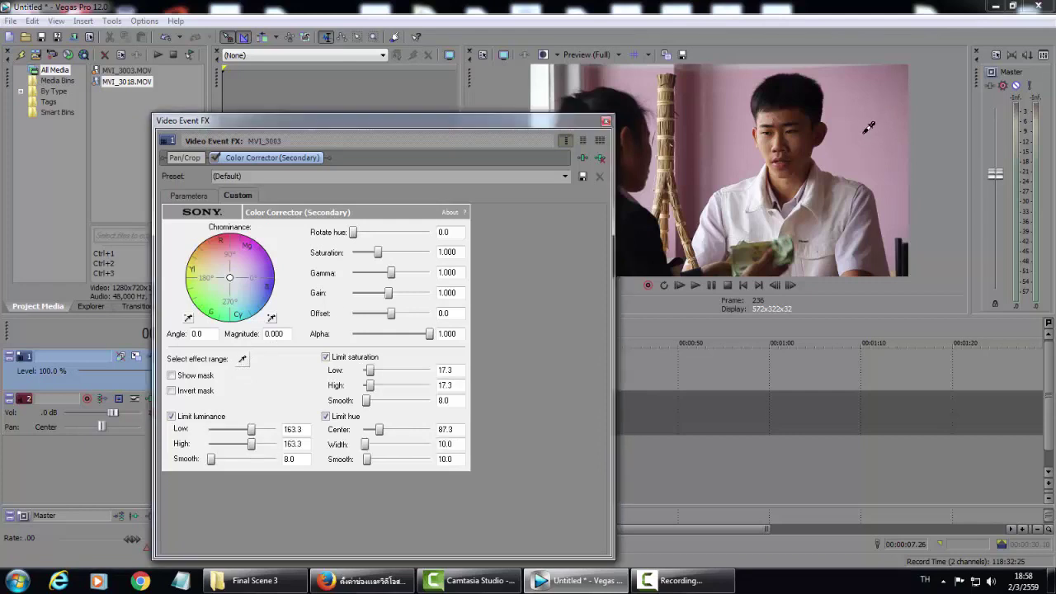
# Show the mask and set the luminance limits to low 17.6, high 255.0 and smooth 255.0
pyautogui.click(171, 377)
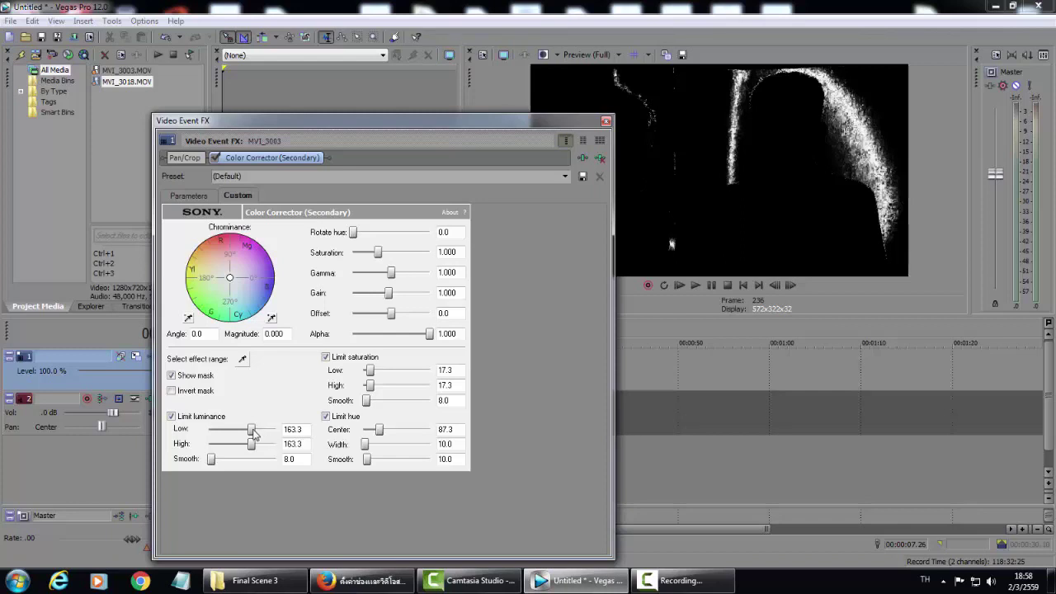
pyautogui.moveTo(253, 431); pyautogui.dragTo(218, 439)
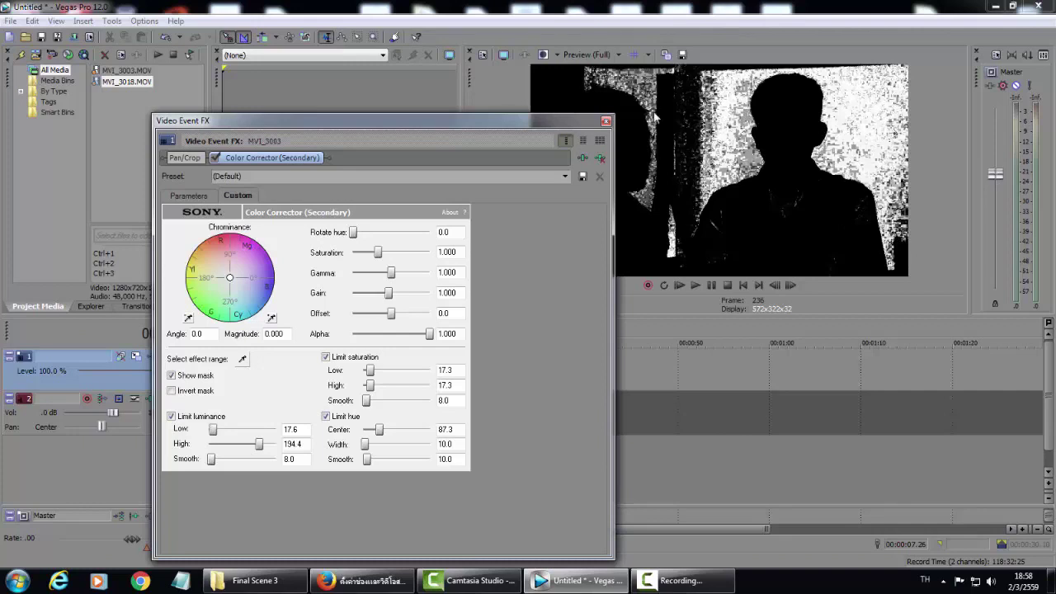
pyautogui.moveTo(258, 446); pyautogui.dragTo(279, 445)
pyautogui.moveTo(212, 460); pyautogui.dragTo(286, 466)
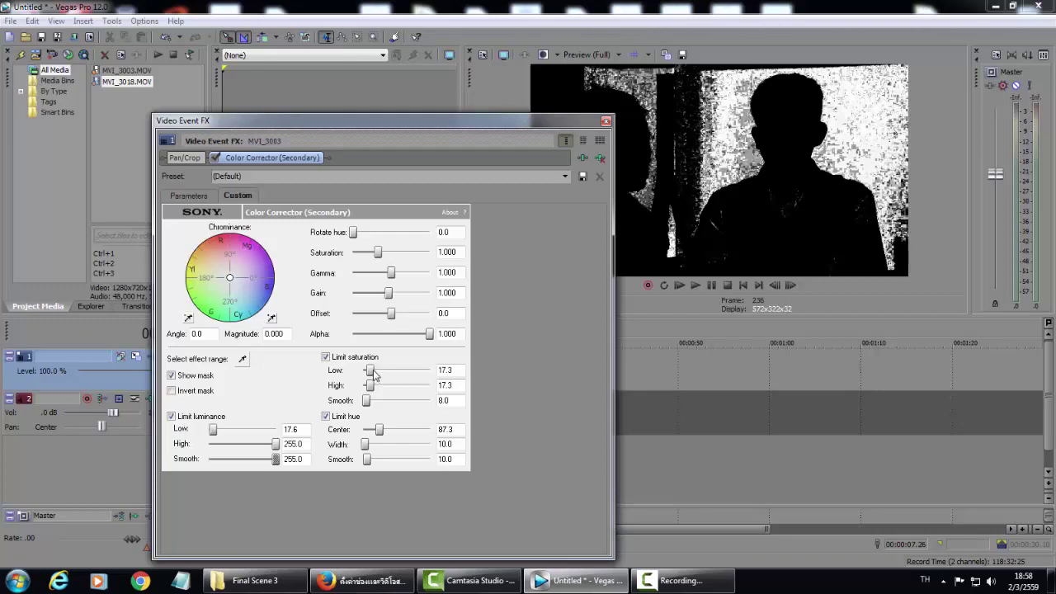
# Set the mask's saturation limits to low 14.4 and high 25.6
pyautogui.moveTo(371, 376); pyautogui.dragTo(367, 378)
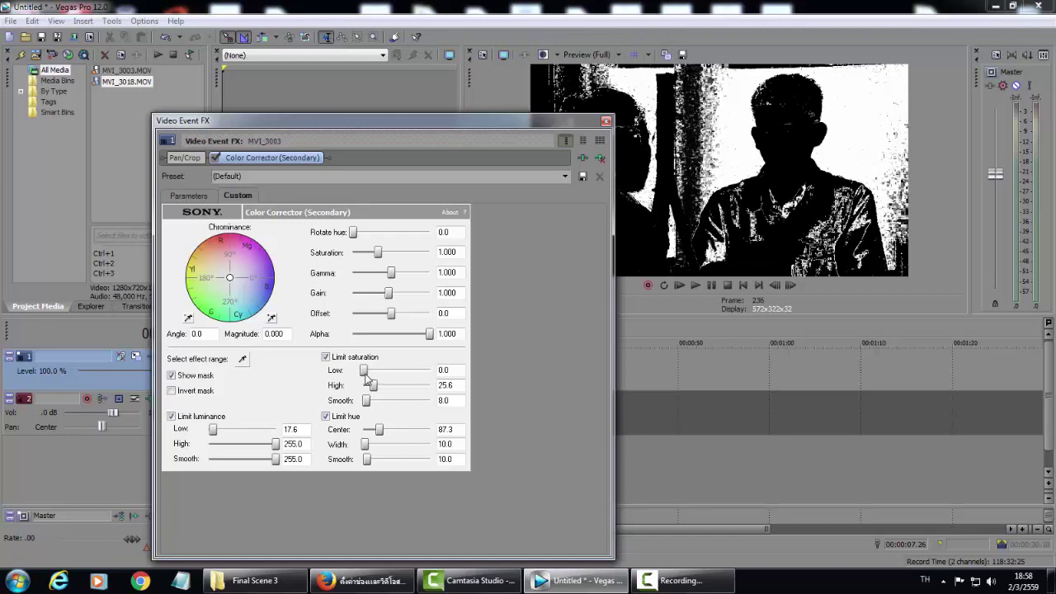
pyautogui.moveTo(368, 378); pyautogui.dragTo(371, 378)
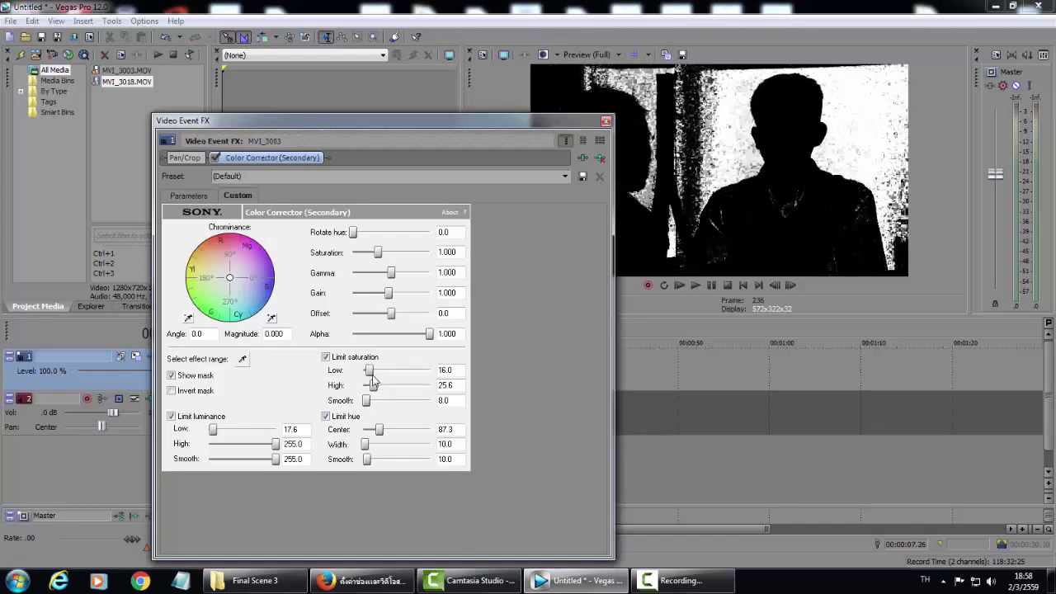
pyautogui.moveTo(373, 381); pyautogui.dragTo(373, 382)
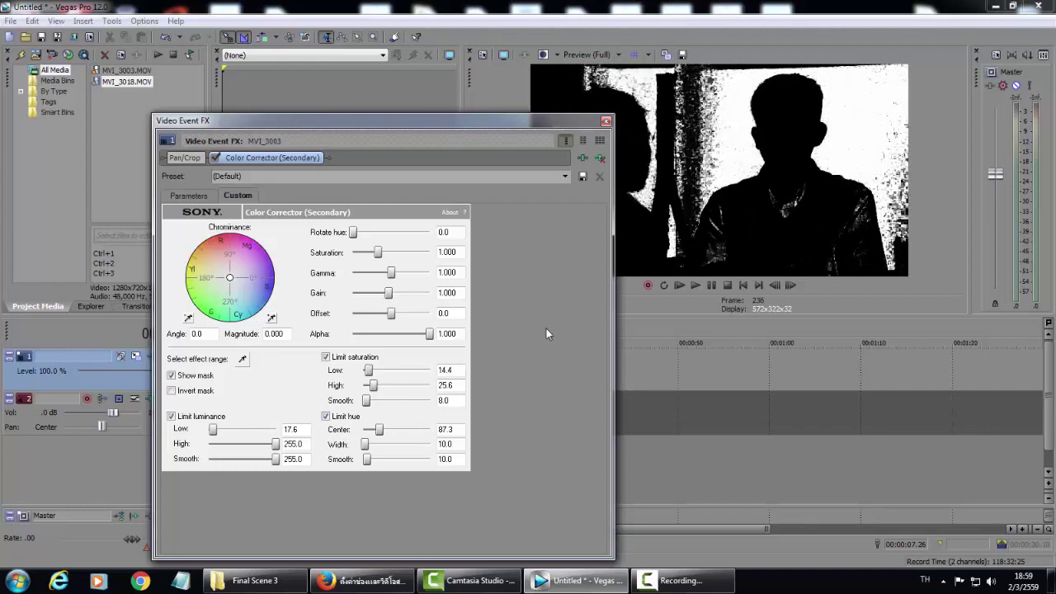
# Hide the mask, lower the saturation of the sampled wall colour in the first clip, and play back the result
pyautogui.click(172, 376)
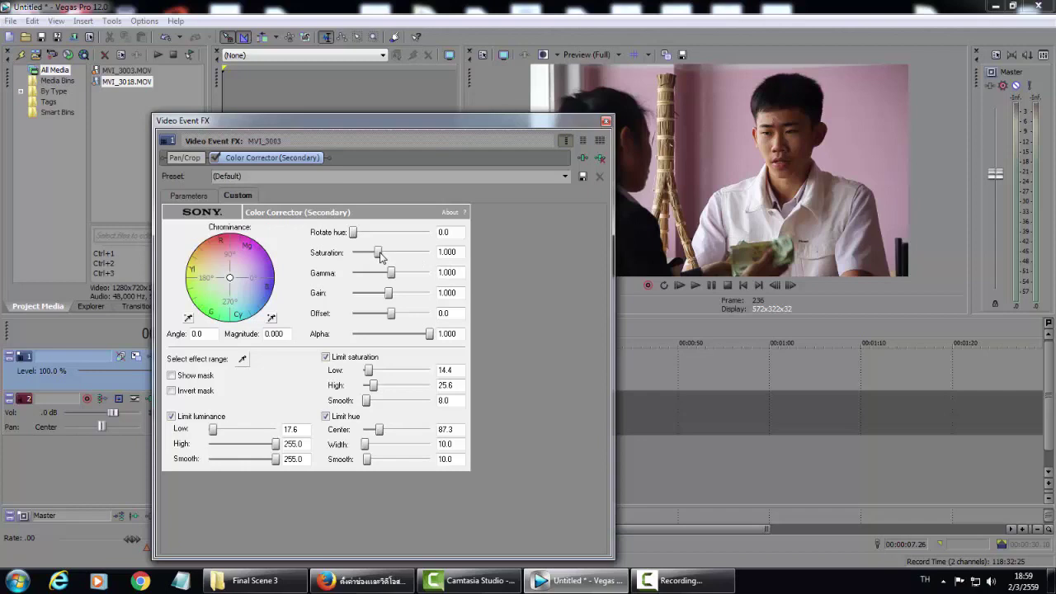
pyautogui.moveTo(381, 256); pyautogui.dragTo(363, 264)
pyautogui.click(606, 123)
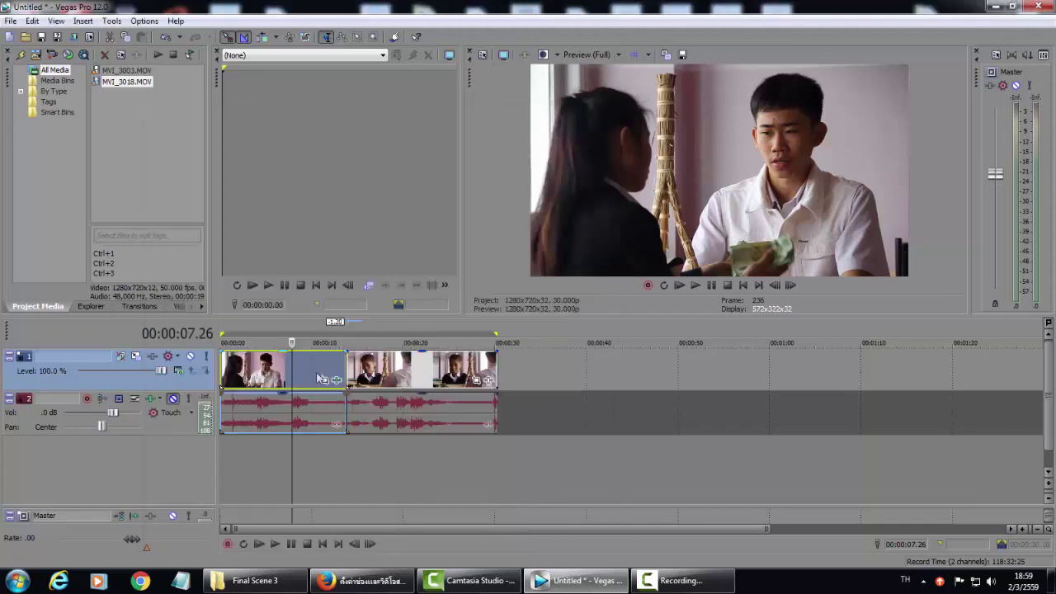
pyautogui.click(695, 285)
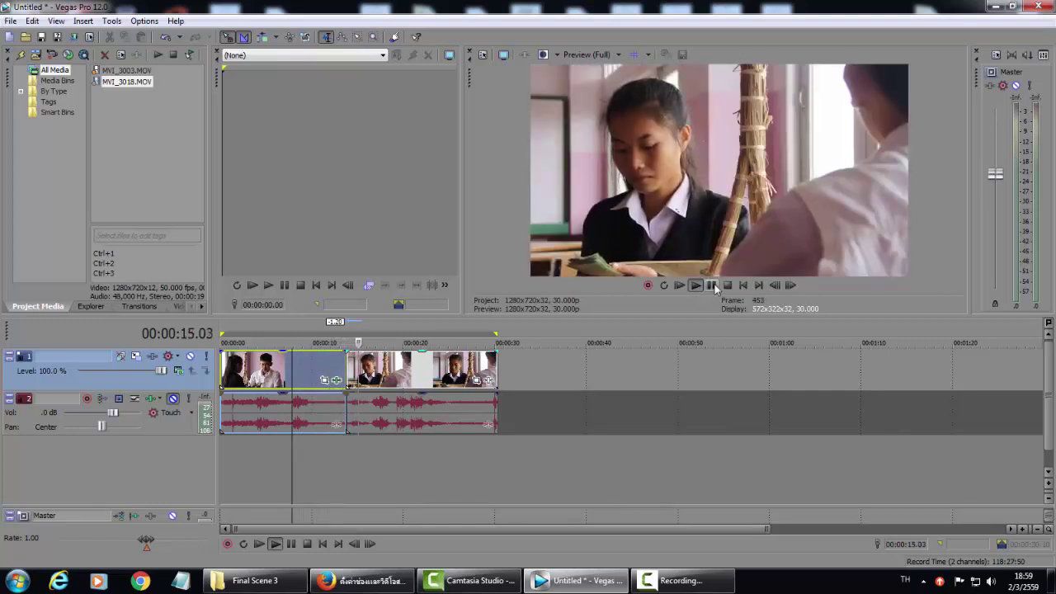
pyautogui.click(712, 285)
# Add the Sony Color Corrector (Secondary) effect to the second clip
pyautogui.click(376, 376)
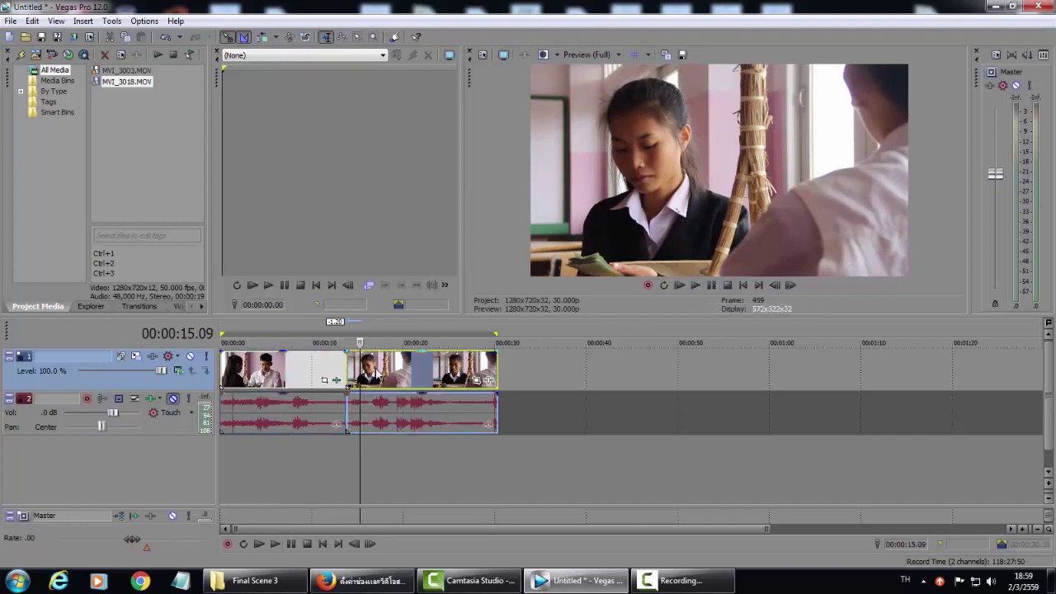
pyautogui.click(487, 380)
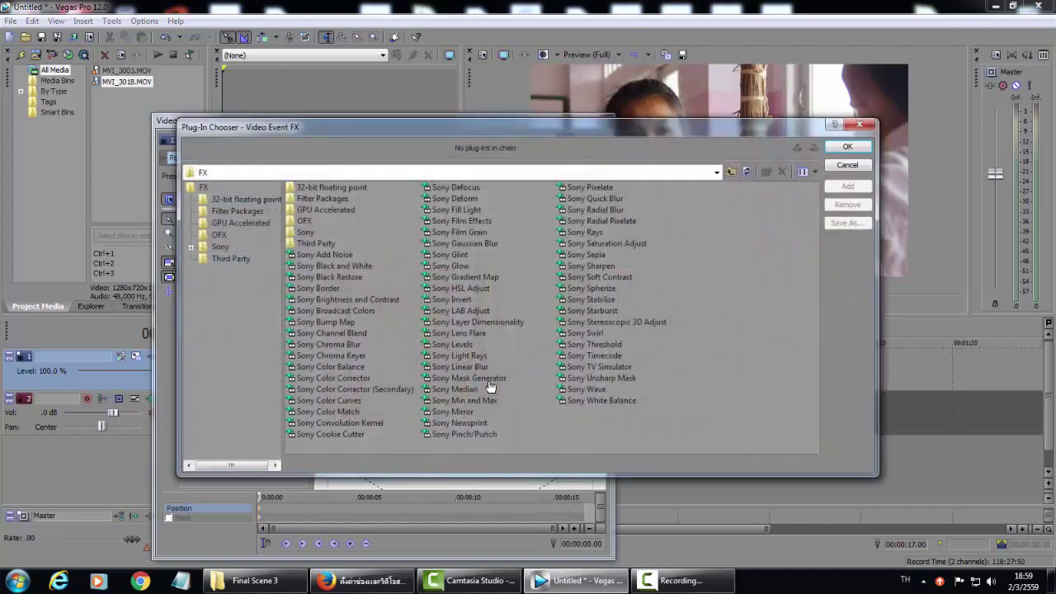
pyautogui.click(408, 390)
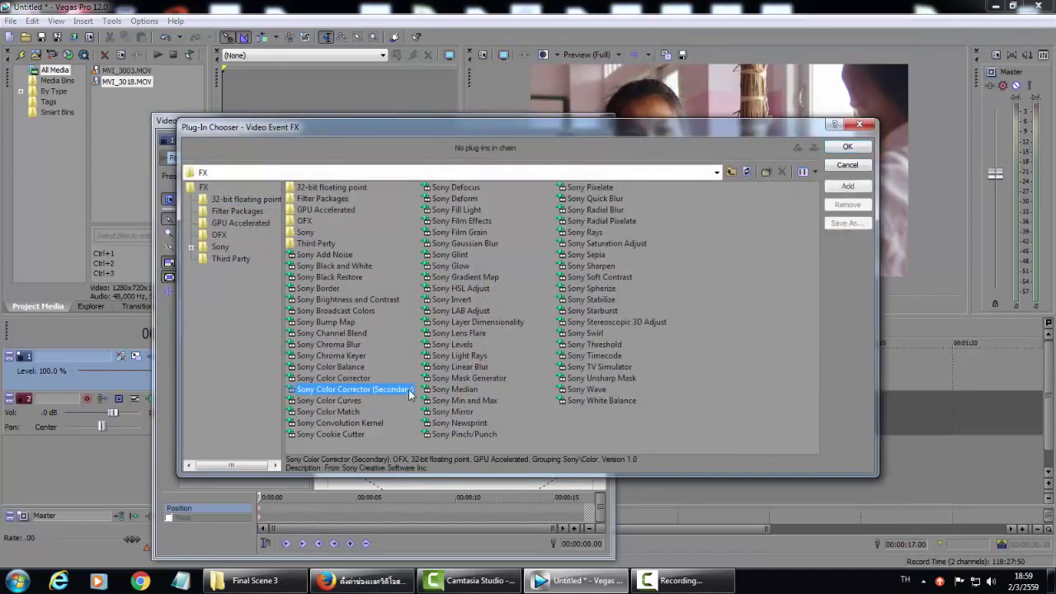
pyautogui.click(848, 148)
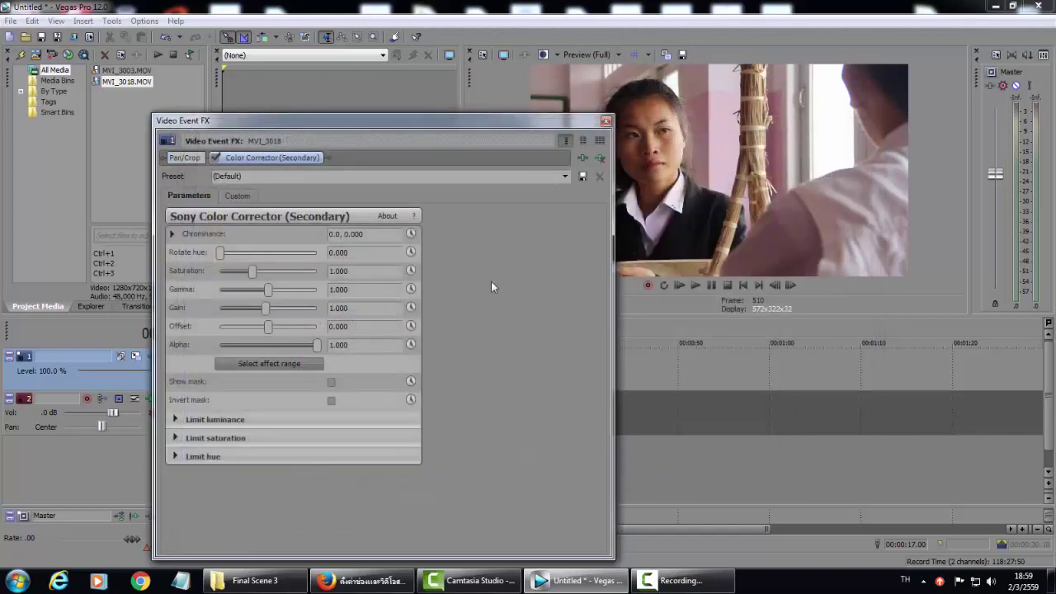
# In the second clip's custom effect controls, sample the pink wall between the girl and the straw bundle as the effect range
pyautogui.click(243, 198)
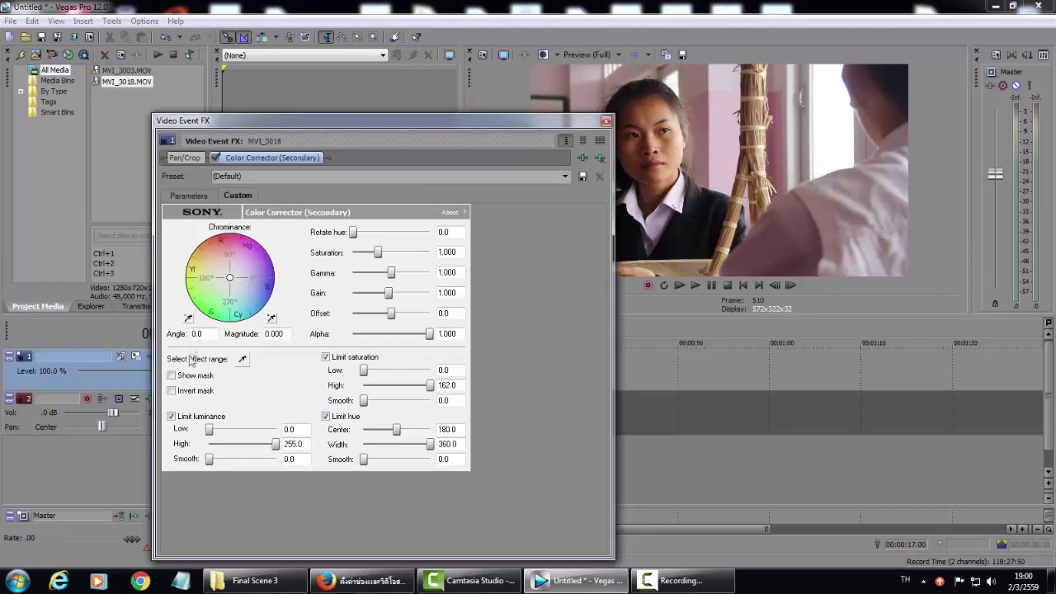
pyautogui.click(242, 360)
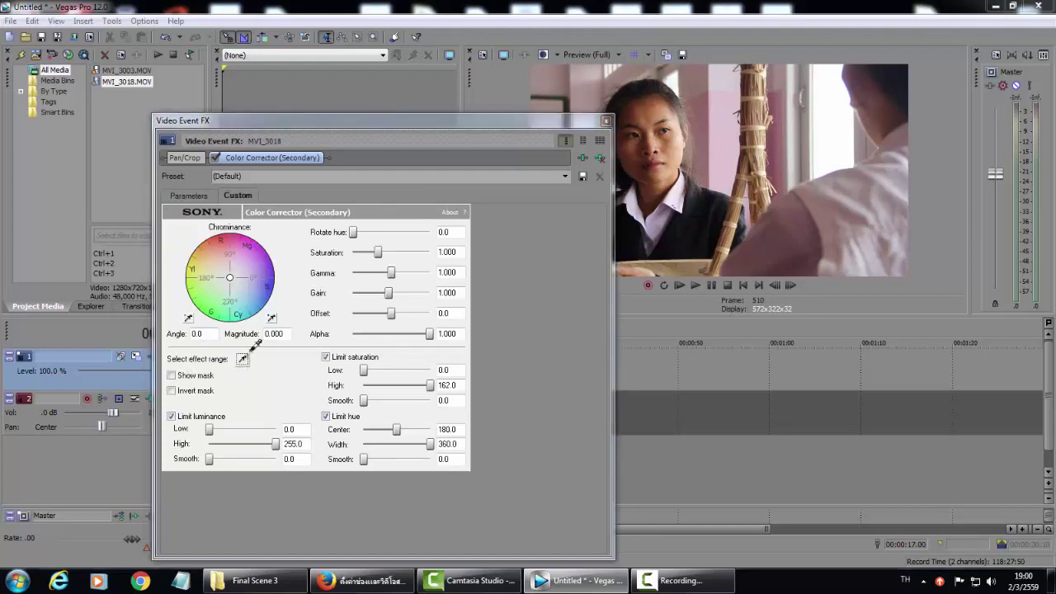
pyautogui.click(728, 130)
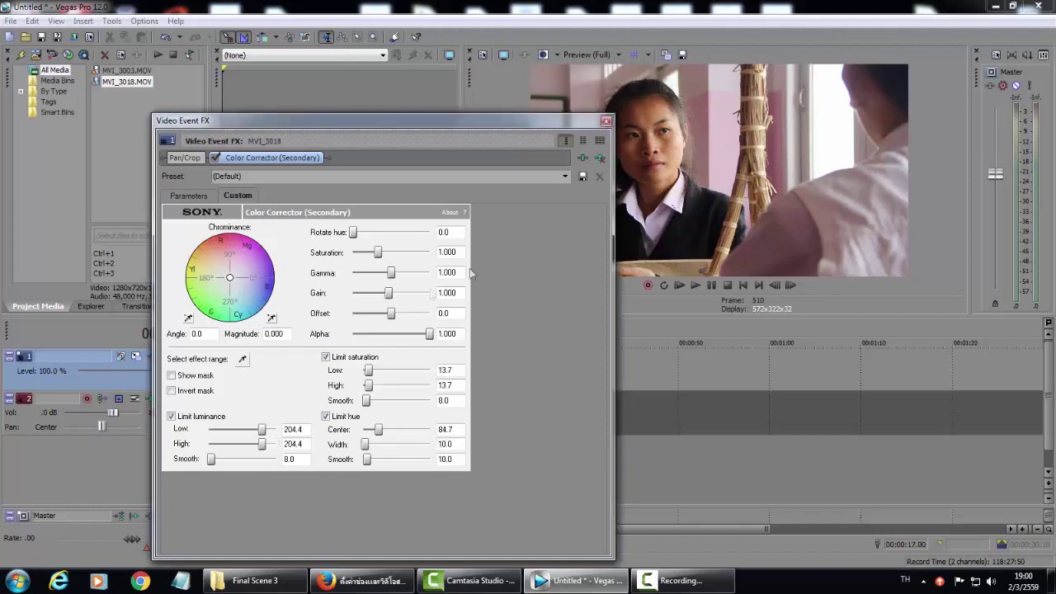
# Show the mask and set luminance limits to low 108.5, high 244.9 and saturation limits to low 11.2, high 43.3
pyautogui.click(172, 376)
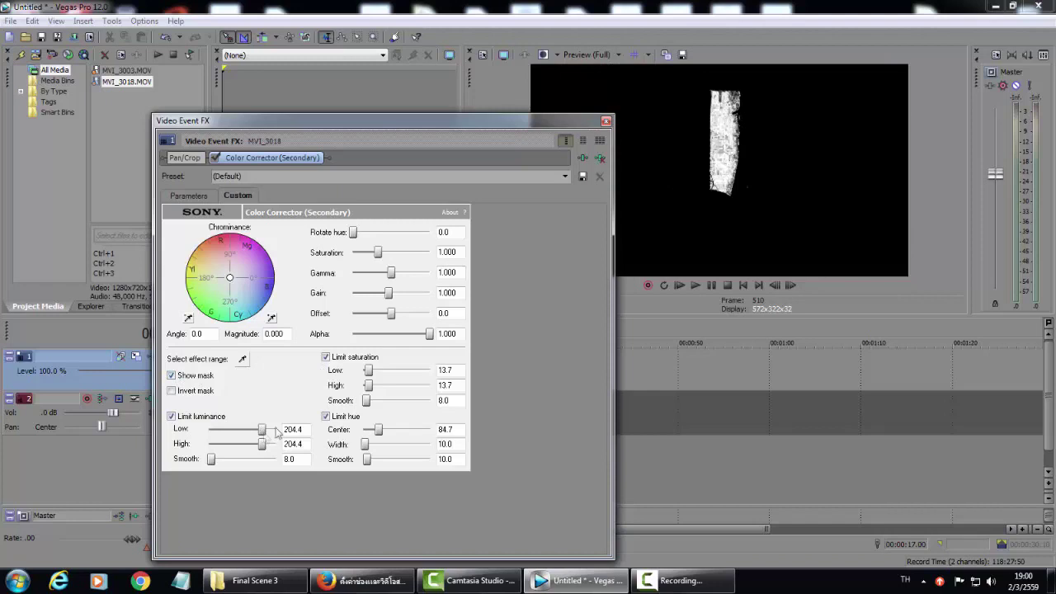
pyautogui.moveTo(263, 433)
pyautogui.mouseDown()
pyautogui.moveTo(230, 434)
pyautogui.moveTo(272, 445)
pyautogui.mouseUp()
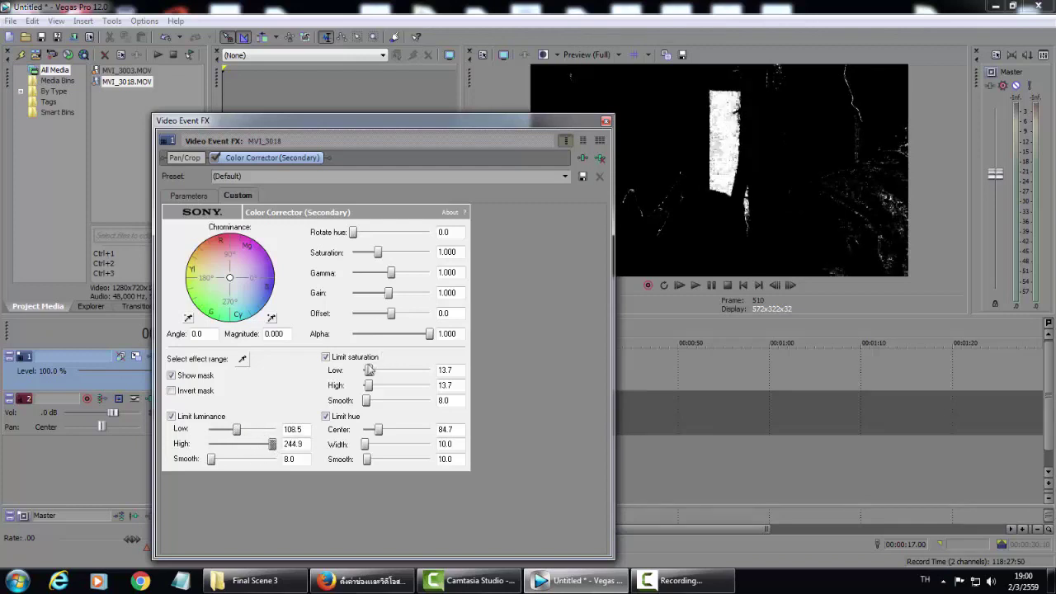
pyautogui.moveTo(371, 370)
pyautogui.mouseDown()
pyautogui.moveTo(368, 379)
pyautogui.moveTo(368, 371)
pyautogui.mouseUp()
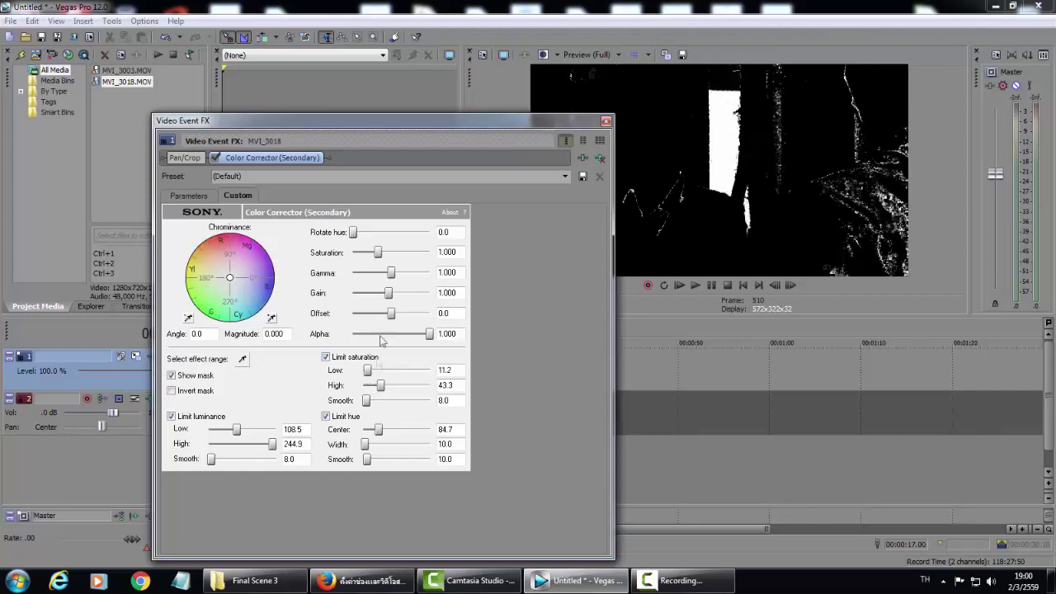
# Hide the mask, set the second clip's effect saturation to 0, and close the effect settings
pyautogui.click(177, 378)
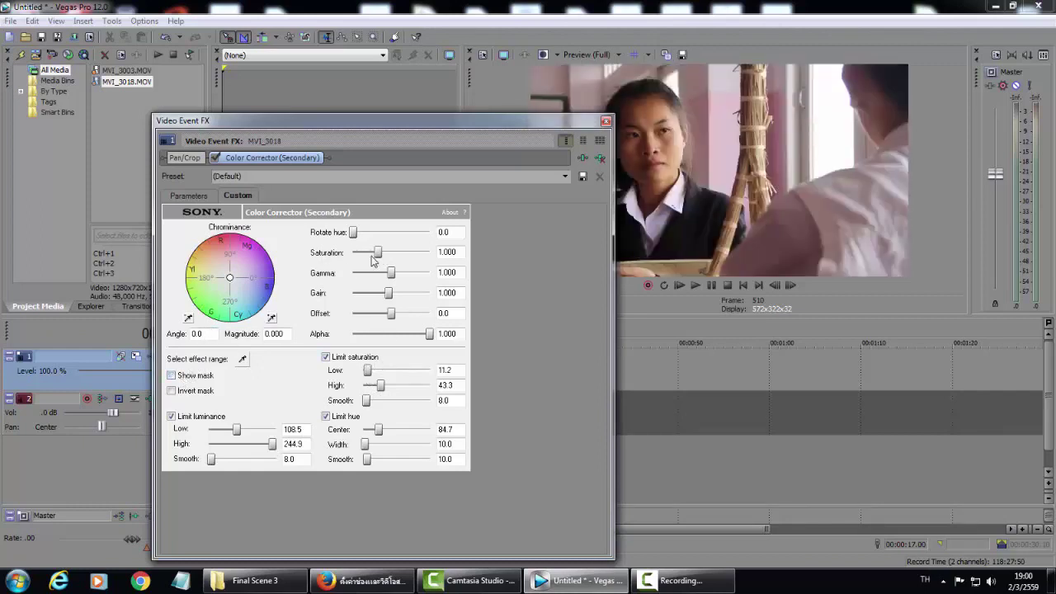
pyautogui.moveTo(377, 253); pyautogui.dragTo(350, 261)
pyautogui.click(606, 122)
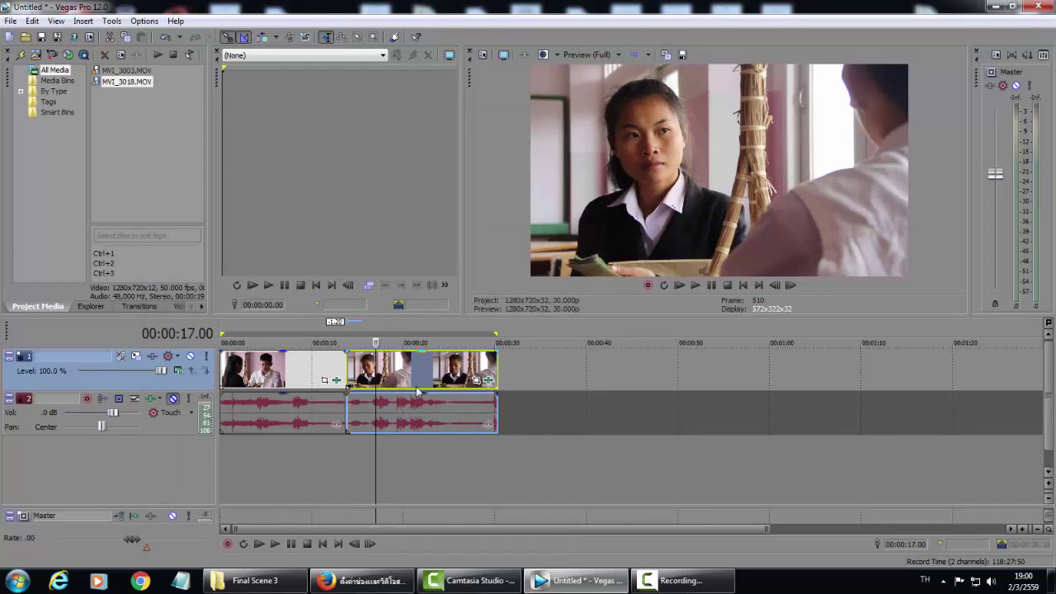
# Check the second clip's color corrector against the preview, with the effect settings moved clear of the image
pyautogui.click(489, 381)
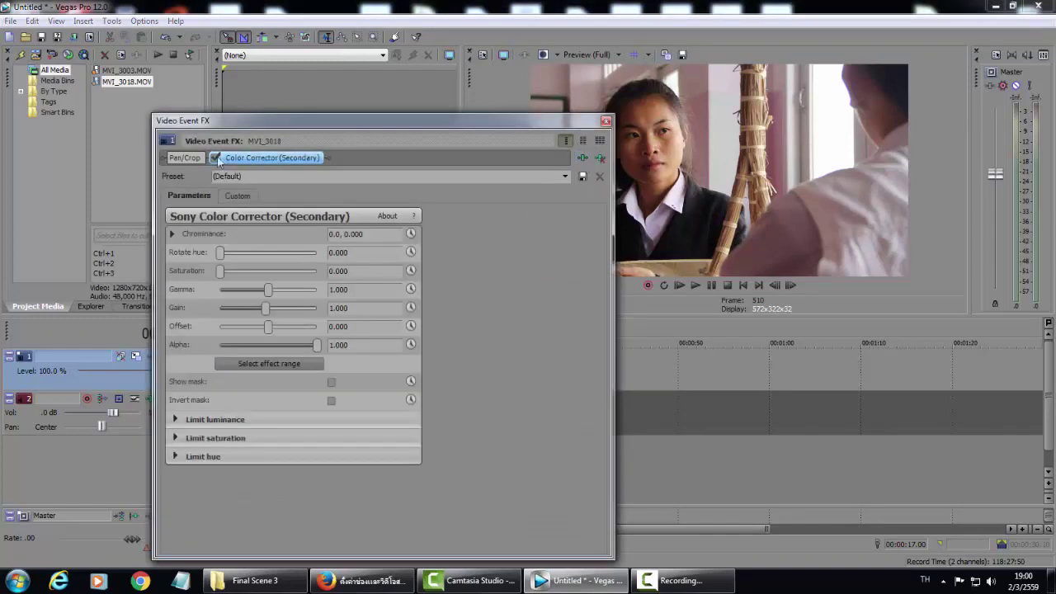
pyautogui.moveTo(336, 115); pyautogui.dragTo(248, 99)
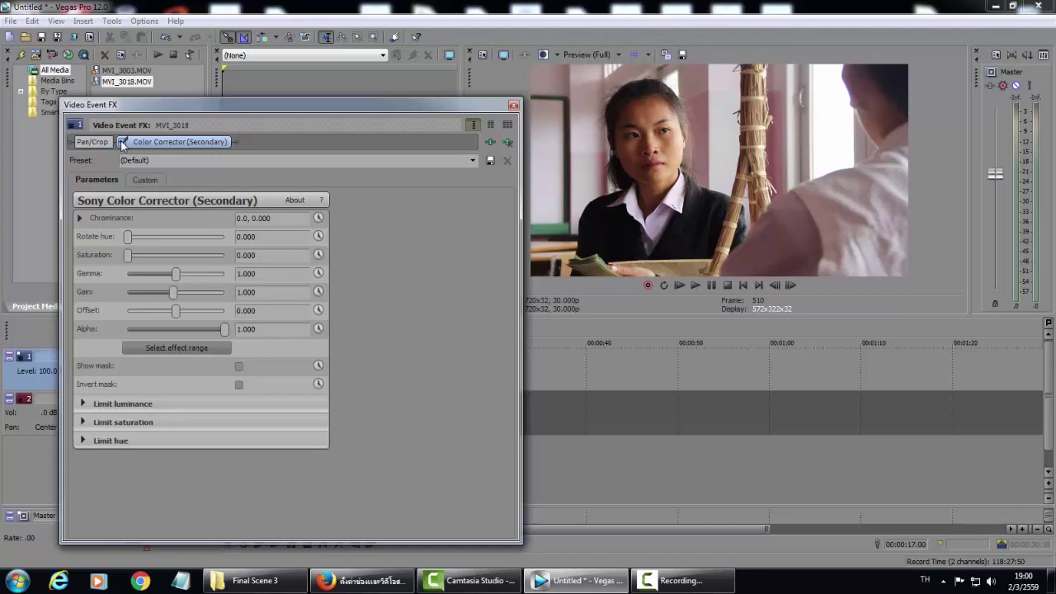
pyautogui.click(514, 106)
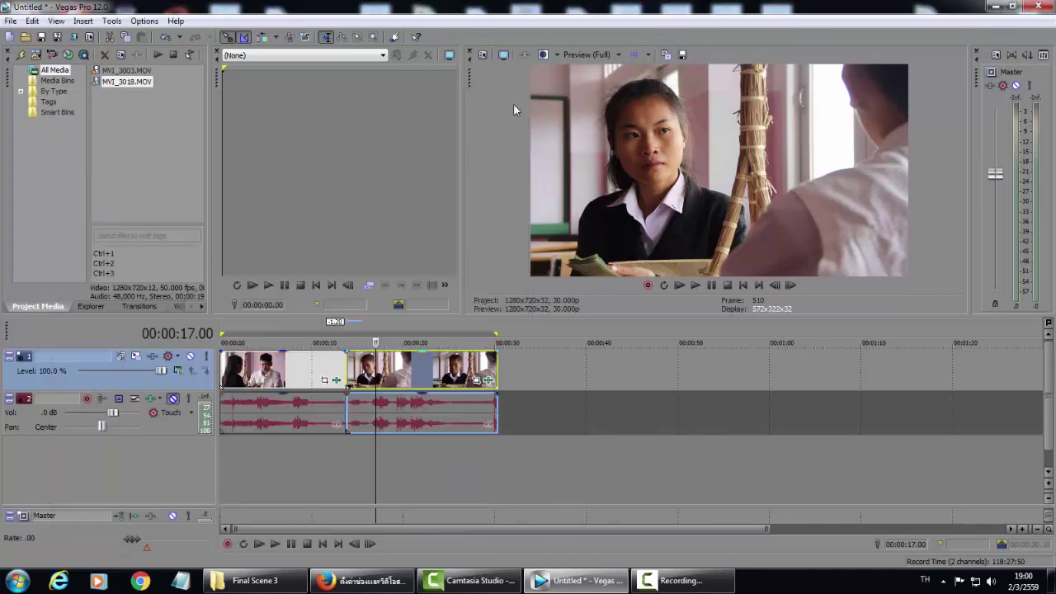
# Play back the corrected footage starting from the second half of the first clip
pyautogui.click(295, 368)
pyautogui.click(696, 285)
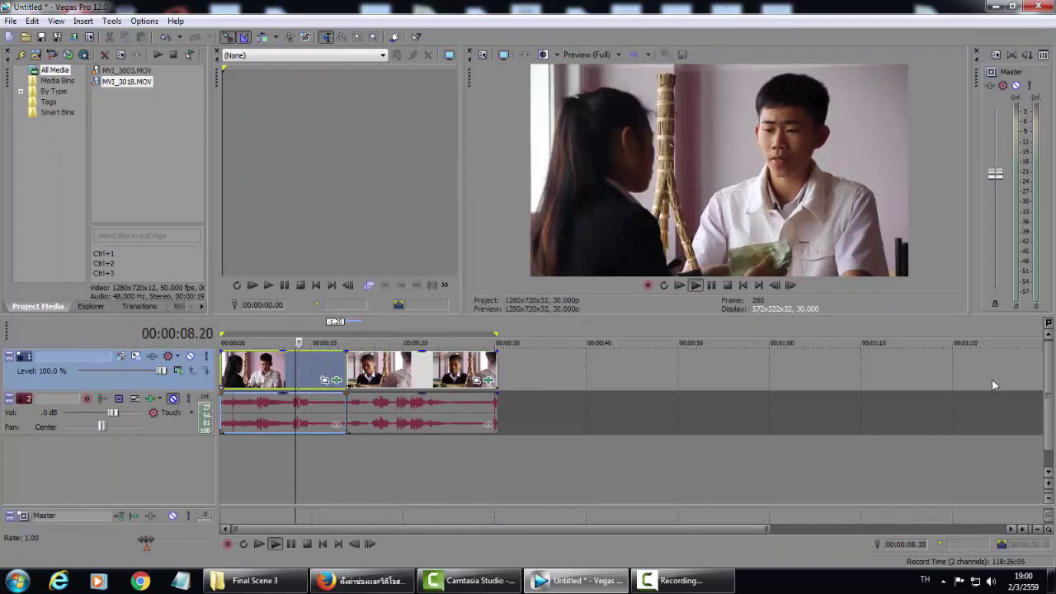